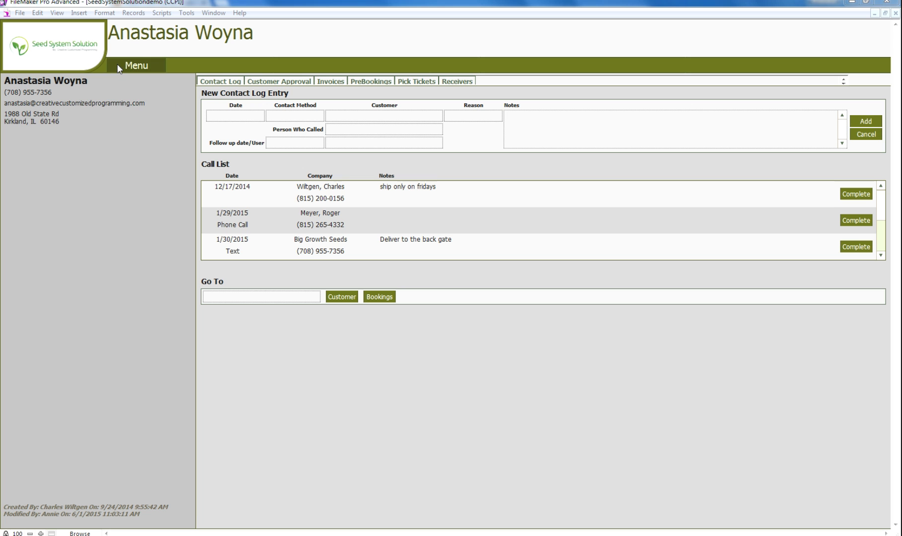
Open the Traits Royalty Table from the system settings.
click(137, 65)
click(135, 271)
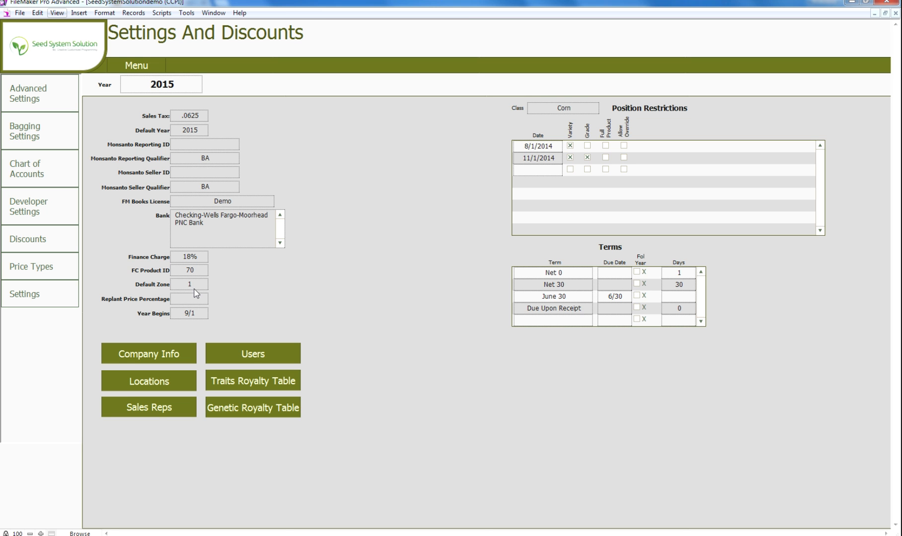
click(253, 380)
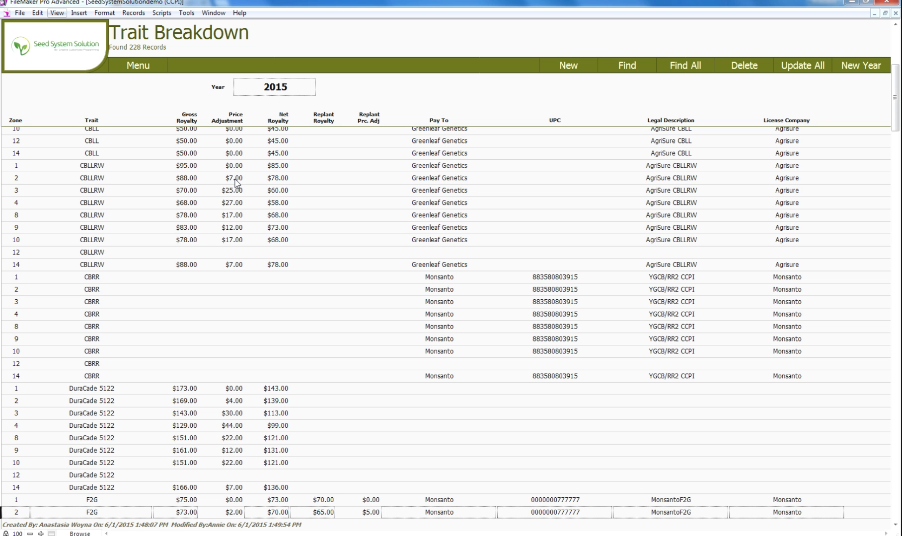
Examine the replant royalty field and the license company choices of the zone 1 CBLLRW row.
click(322, 167)
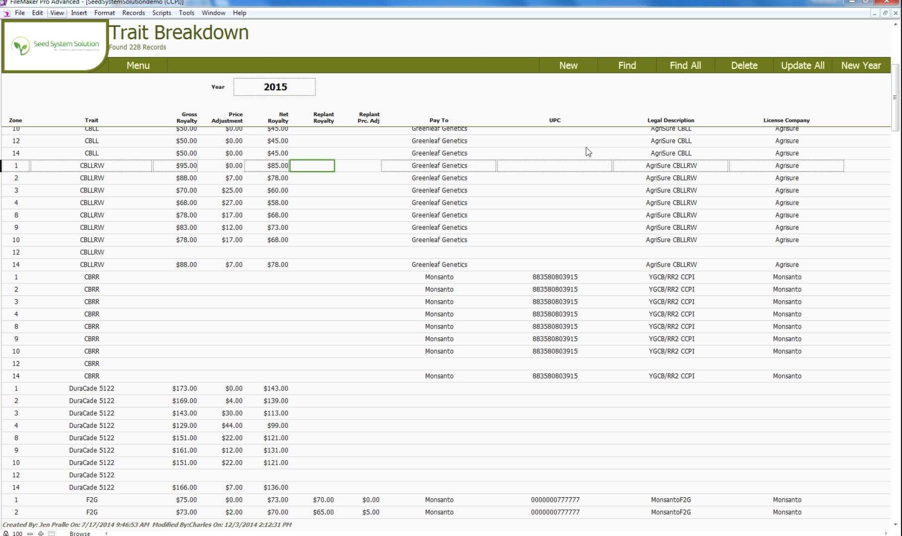
click(812, 171)
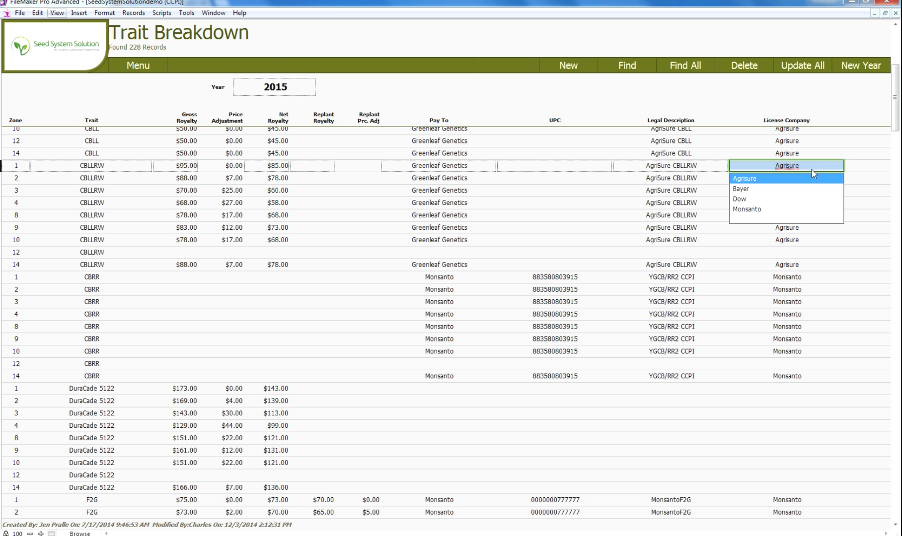
click(632, 99)
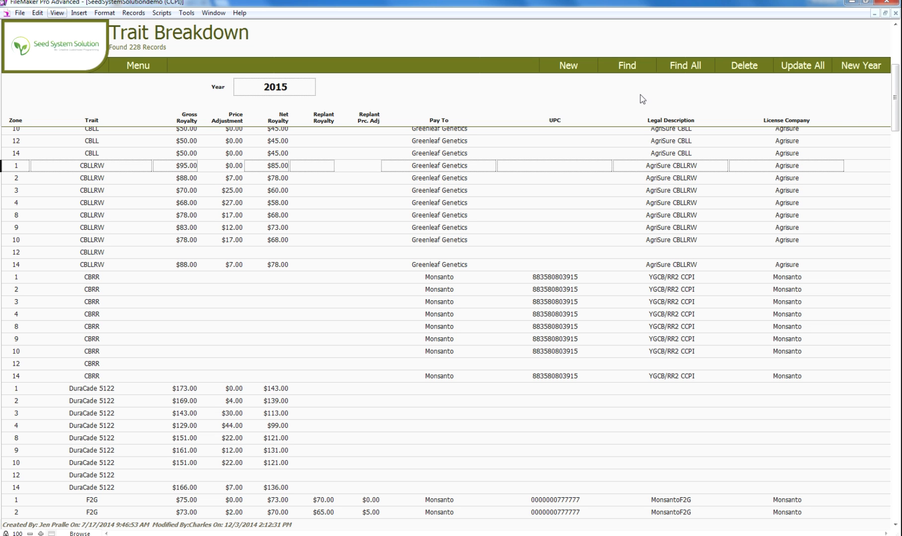
Create a new trait royalty record with zone 1 and trait F2G.
click(574, 70)
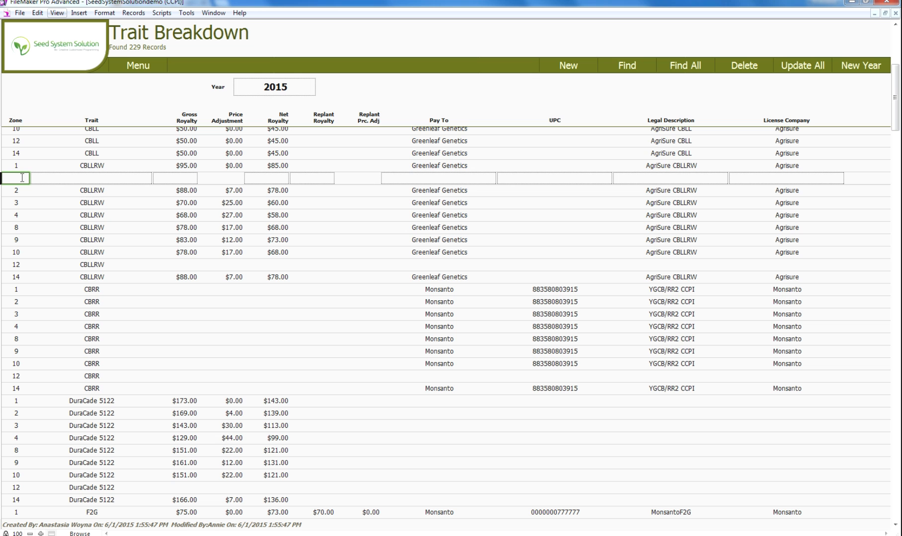
text(1)
key(Tab)
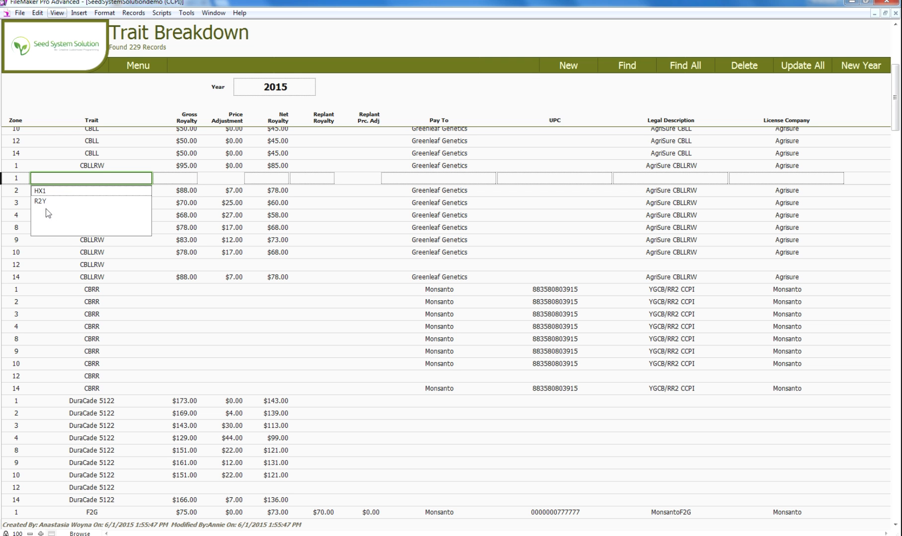
click(91, 179)
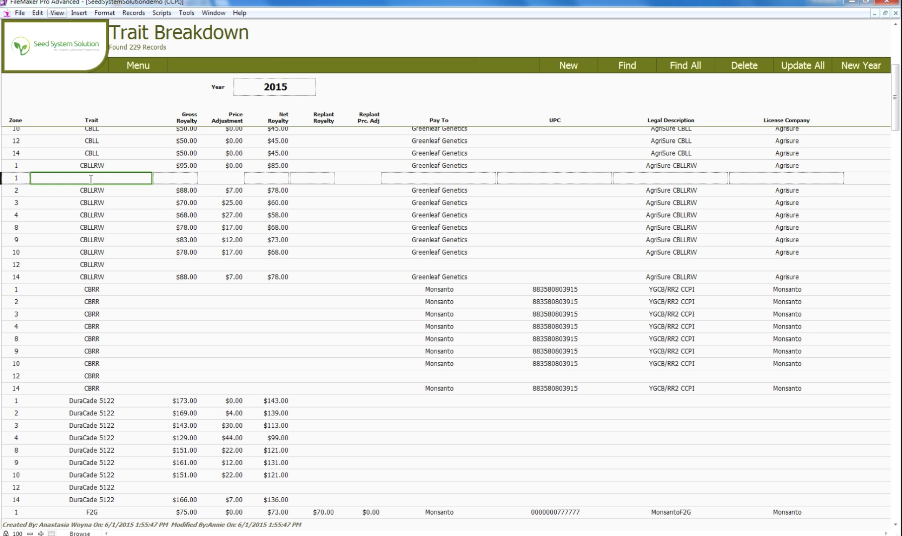
text(F2G)
Enter a gross royalty of 75 for the new F2G record and commit it.
click(191, 182)
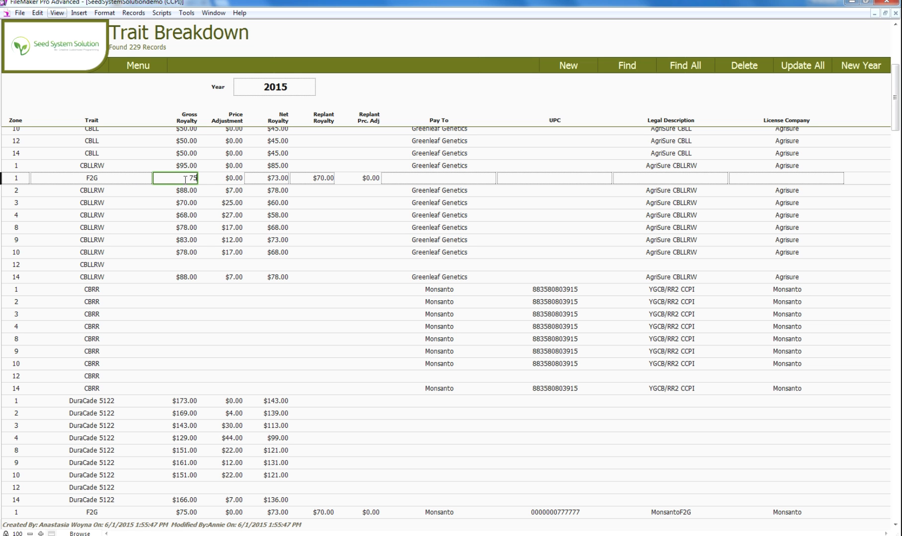
drag(185, 180, 205, 180)
text(75)
key(Tab)
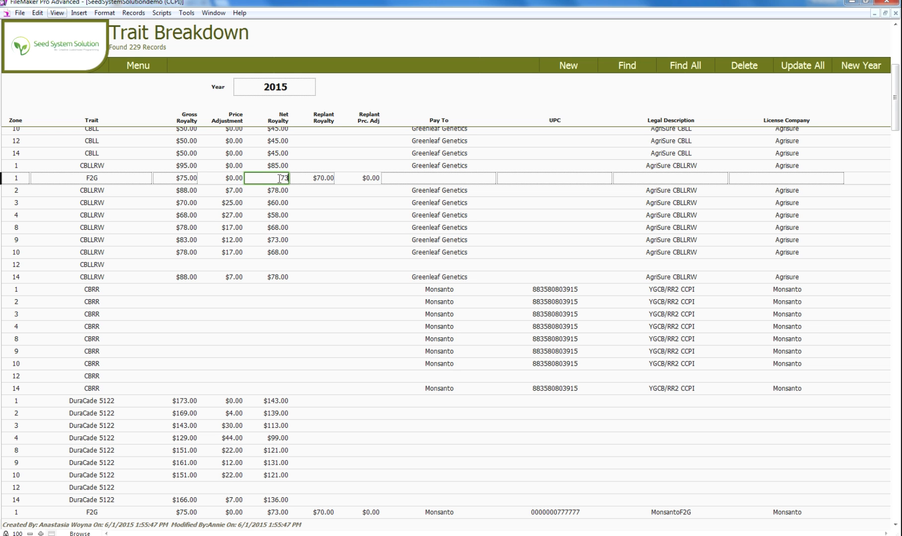
click(306, 180)
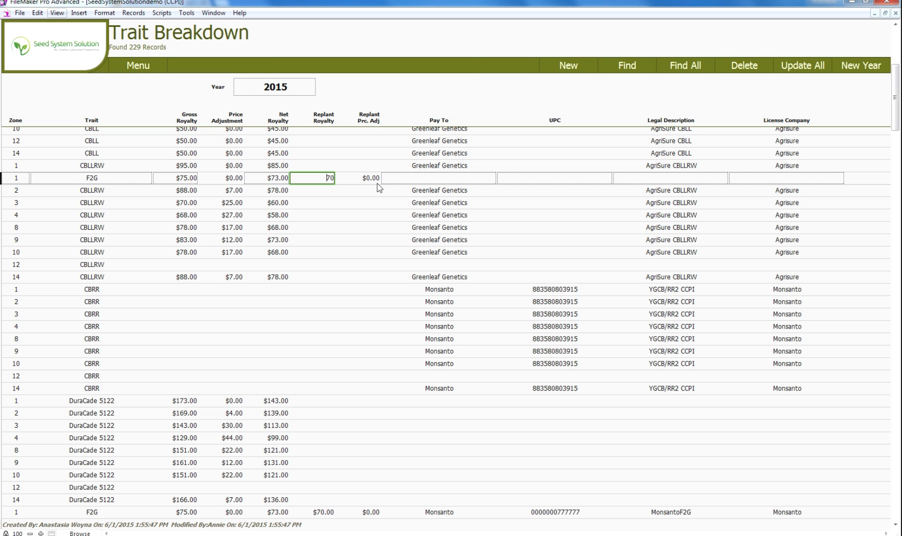
click(233, 194)
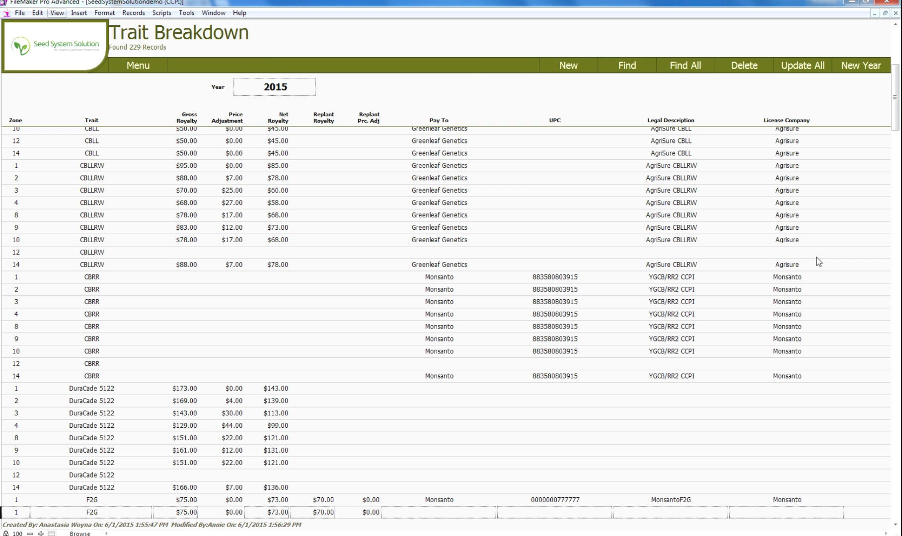
Change the zone of the new F2G record, the one without a payee, to 3.
drag(897, 118, 897, 169)
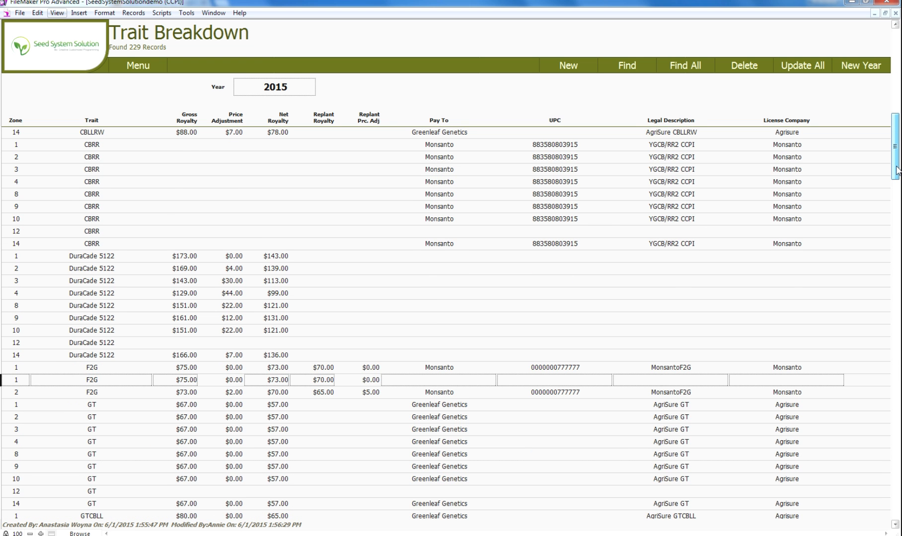
scroll(60, 337, down, 5)
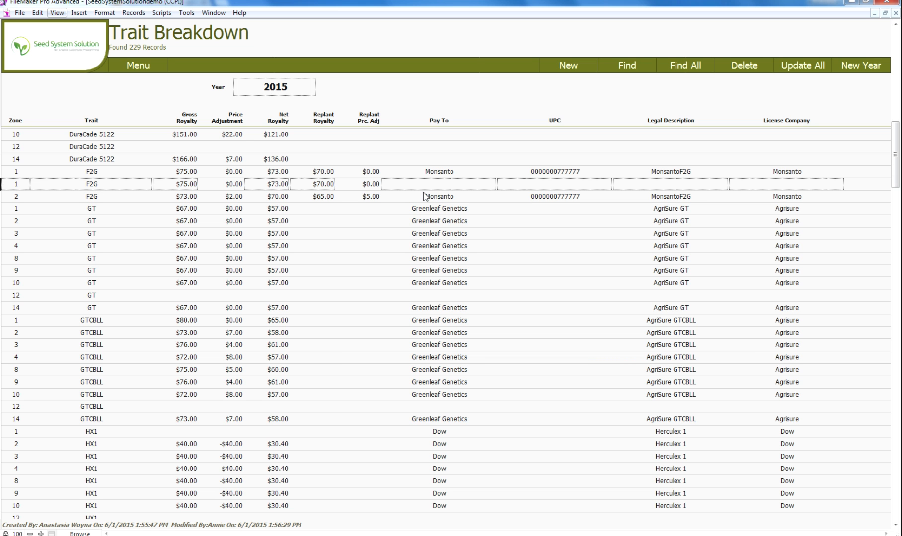
drag(25, 185, 6, 187)
text(3)
key(Tab)
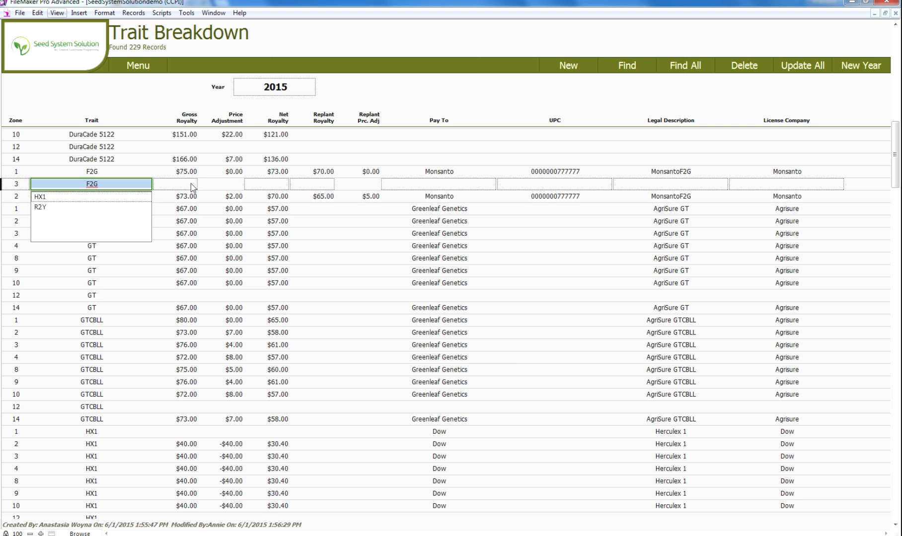
Set the zone 3 F2G record's gross royalty to 68, net royalty to 62 and replant royalty to 60.
click(192, 184)
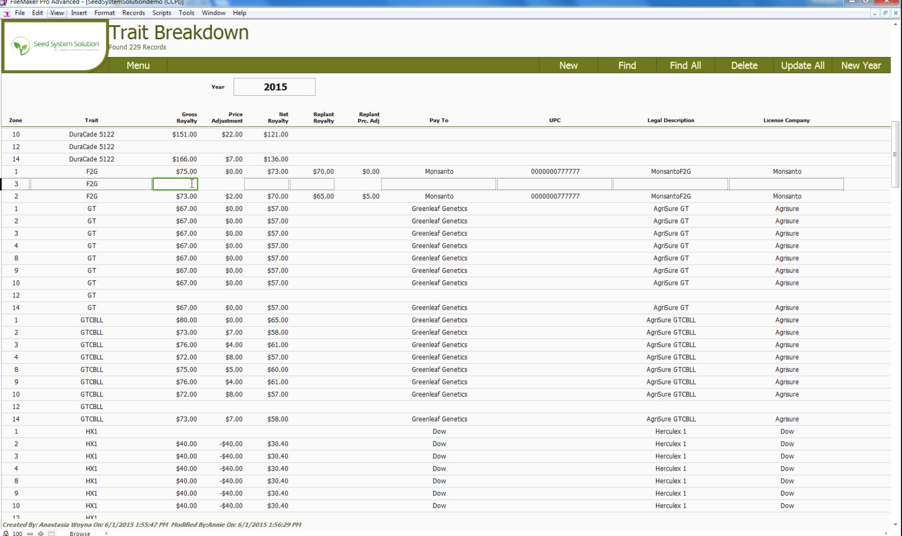
text(68)
click(243, 183)
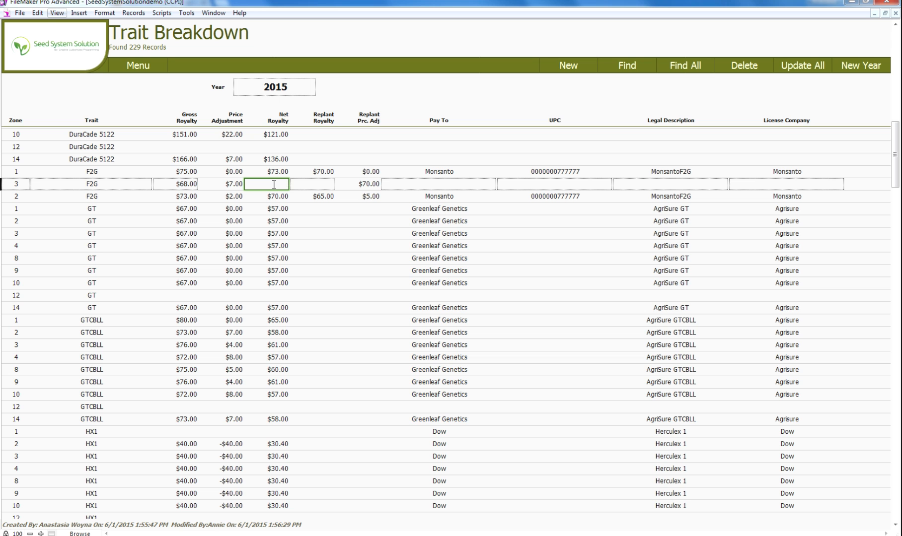
text(62)
key(Tab)
text(60)
key(Tab)
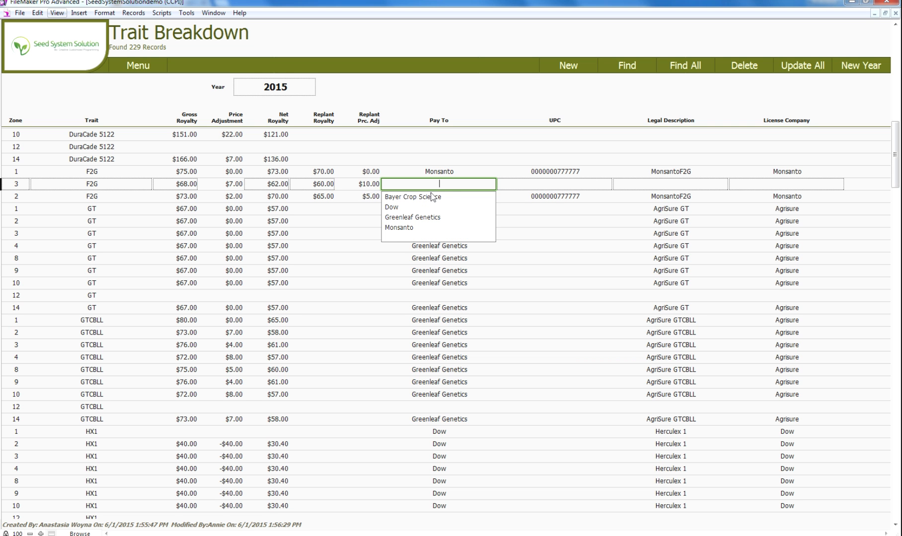
click(402, 228)
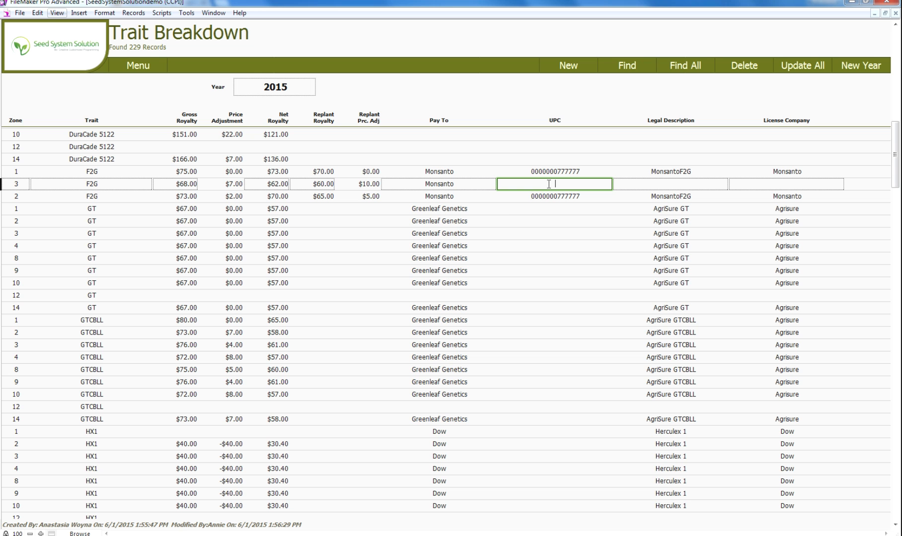
text(0000000777777)
key(Tab)
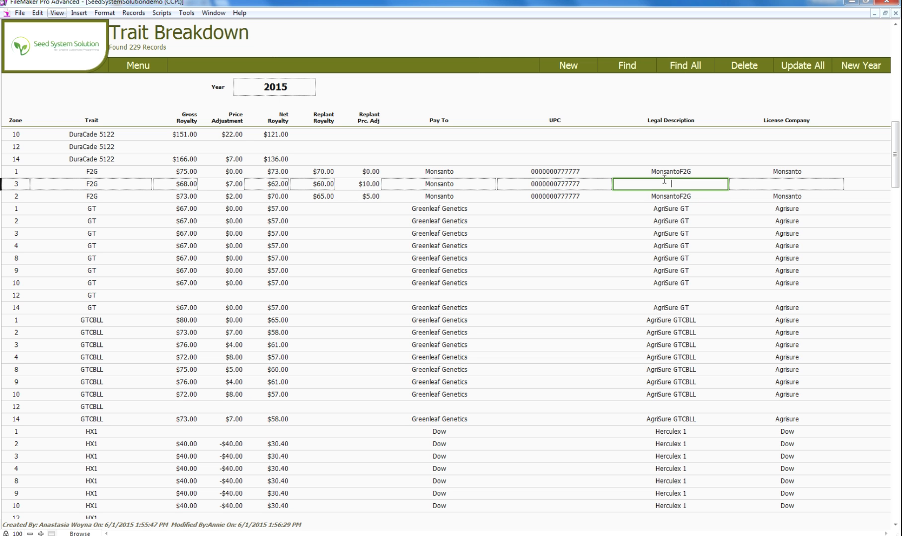
Give the zone 3 F2G record the legal description MonsantoF2G and license company Monsanto, and commit it.
text(MonsantoF2G)
key(Tab)
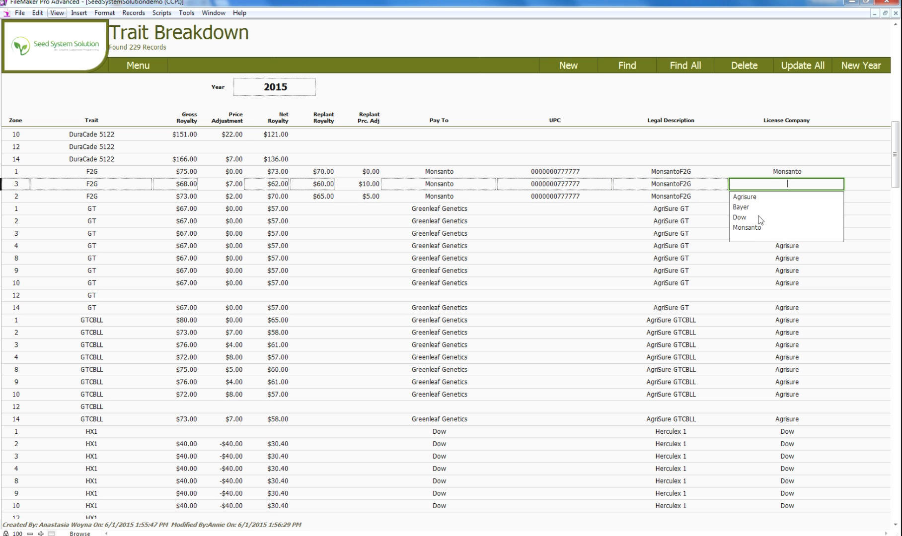
click(752, 228)
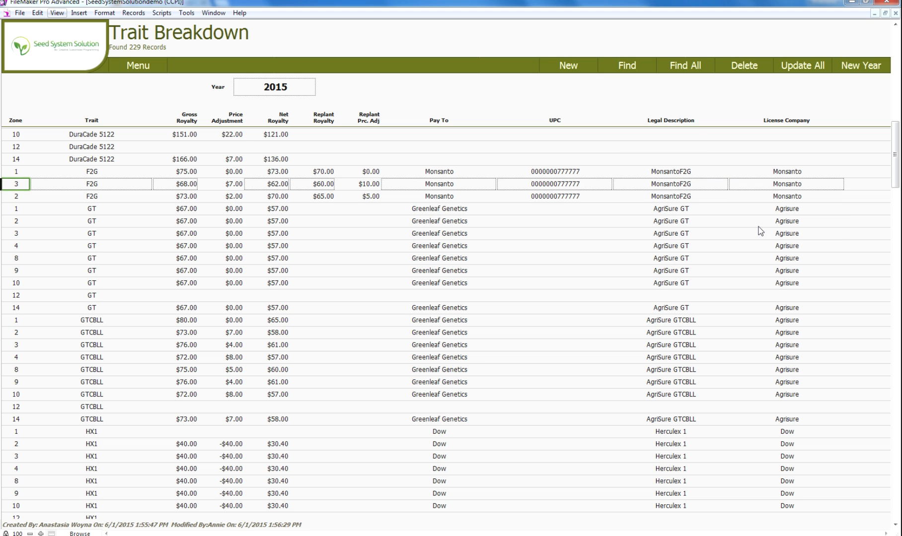
click(777, 209)
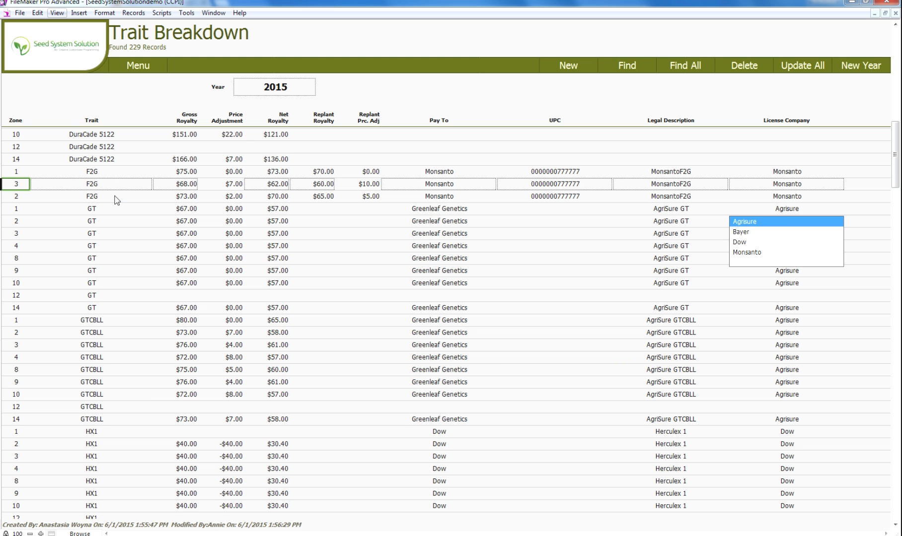
click(88, 198)
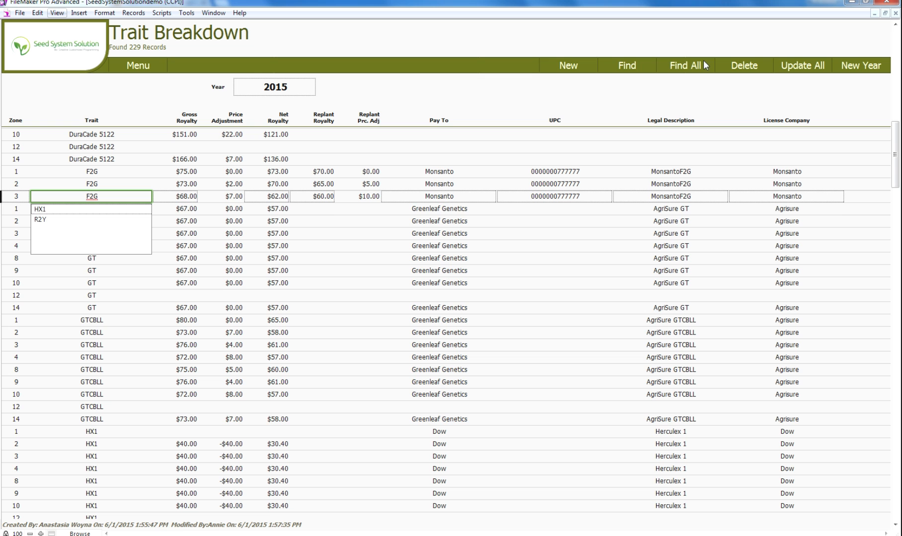
Add another blank royalty record, and start but cancel the trait royalty update for all 2015 bookings.
click(569, 65)
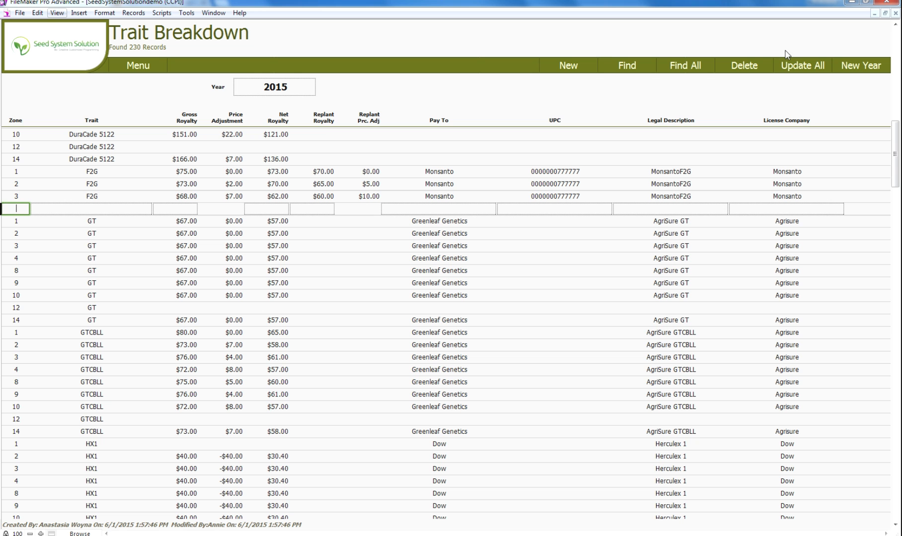
click(808, 72)
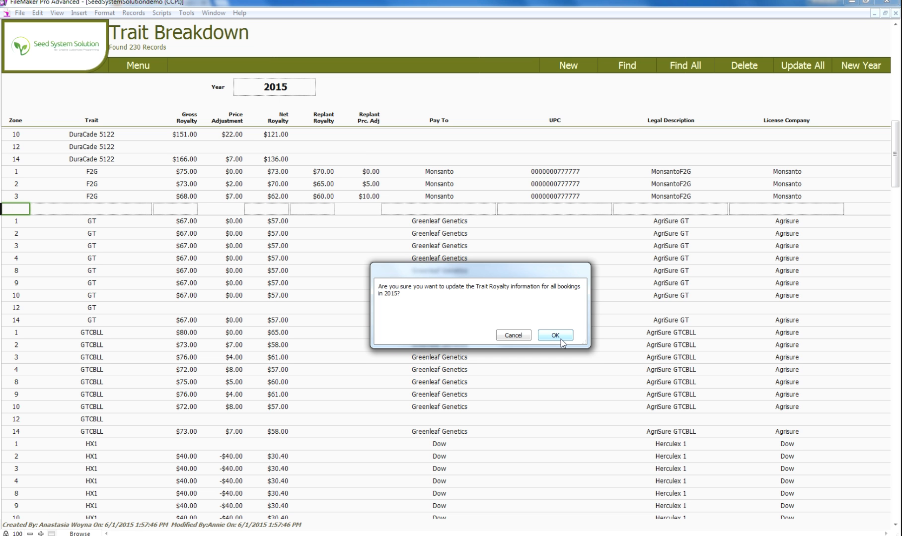
click(522, 341)
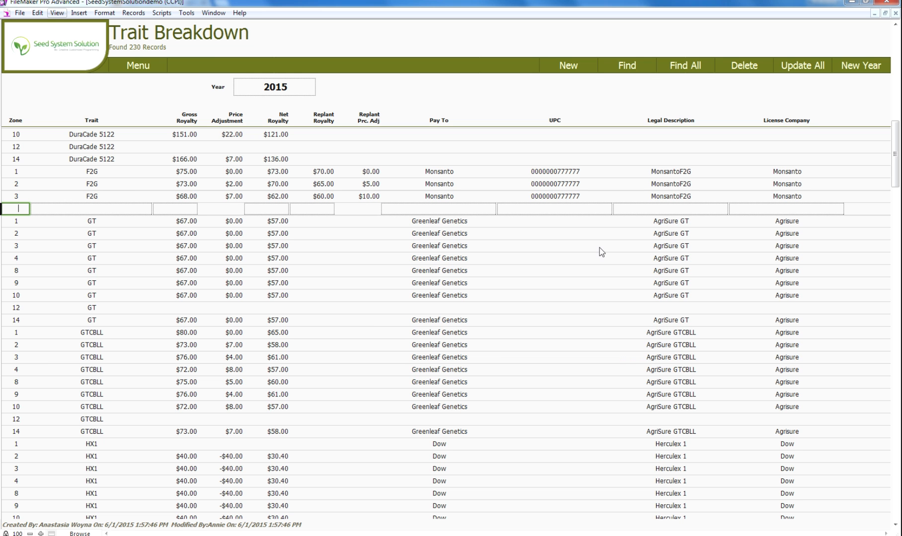
Leave the trait royalty table and return to the Settings And Discounts page.
click(142, 65)
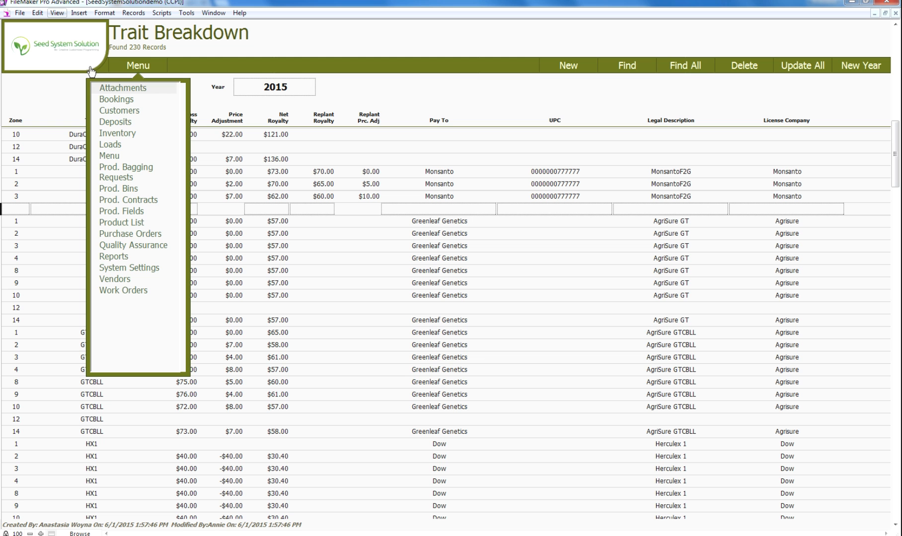
click(79, 51)
click(78, 49)
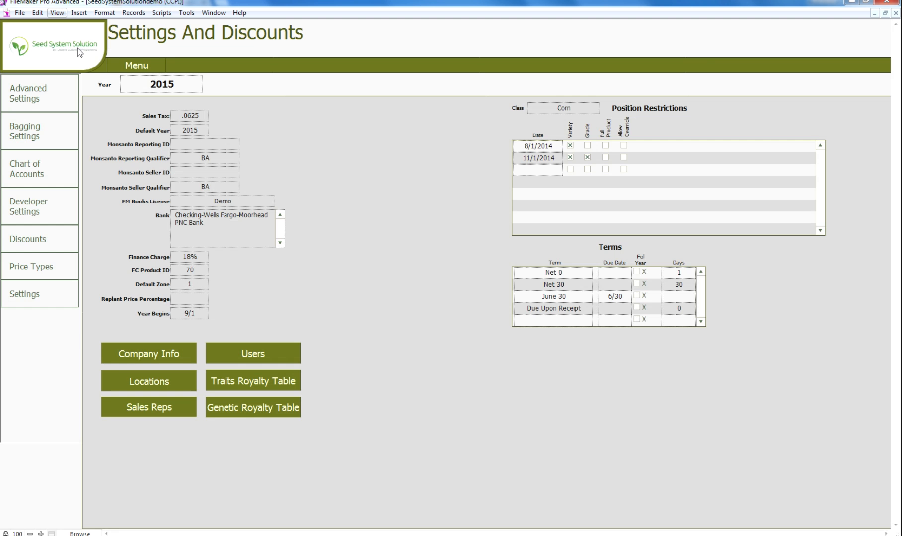